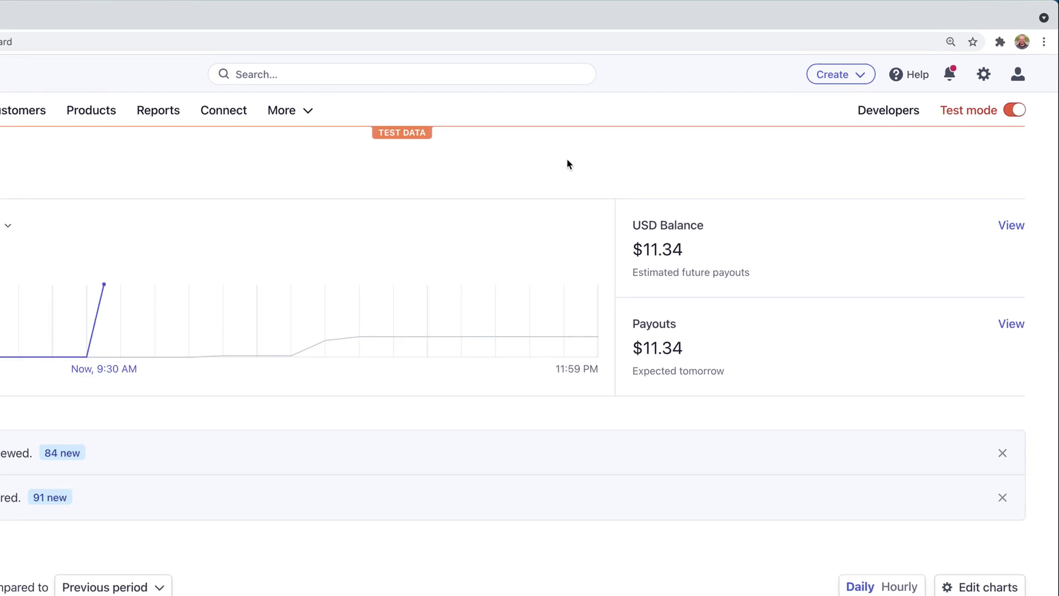
# Create a new invoice from the Create menu and select Jenny Rosen as its customer
pyautogui.click(811, 86)
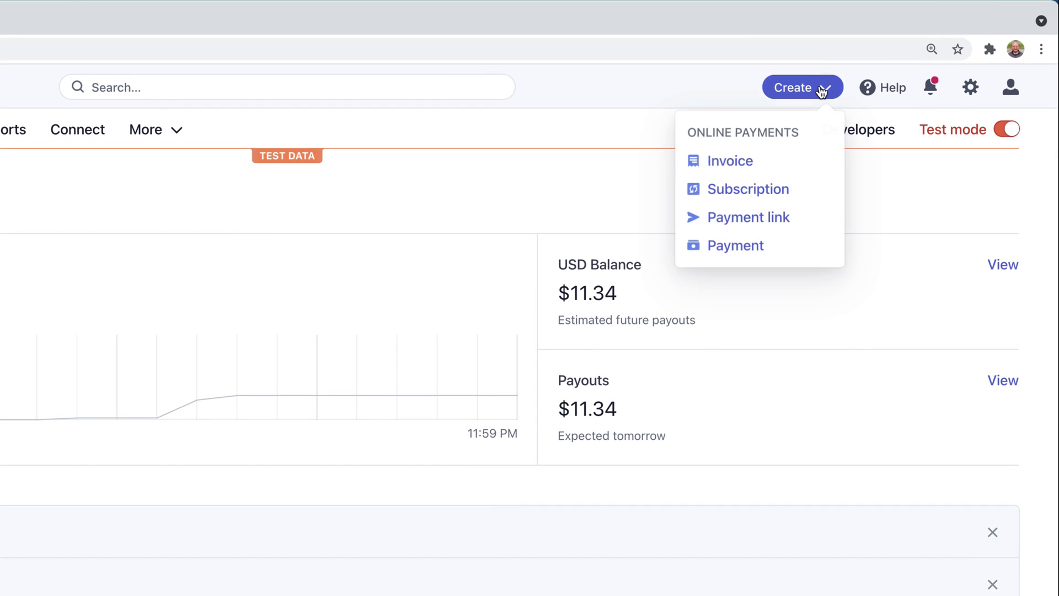
pyautogui.click(728, 163)
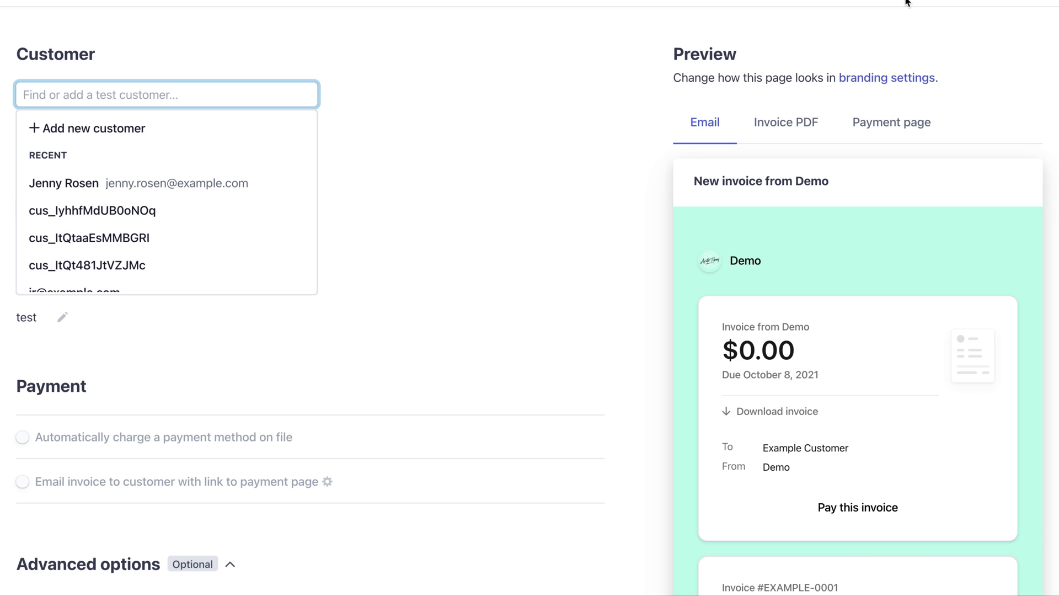
pyautogui.press('Down')
pyautogui.press('Return')
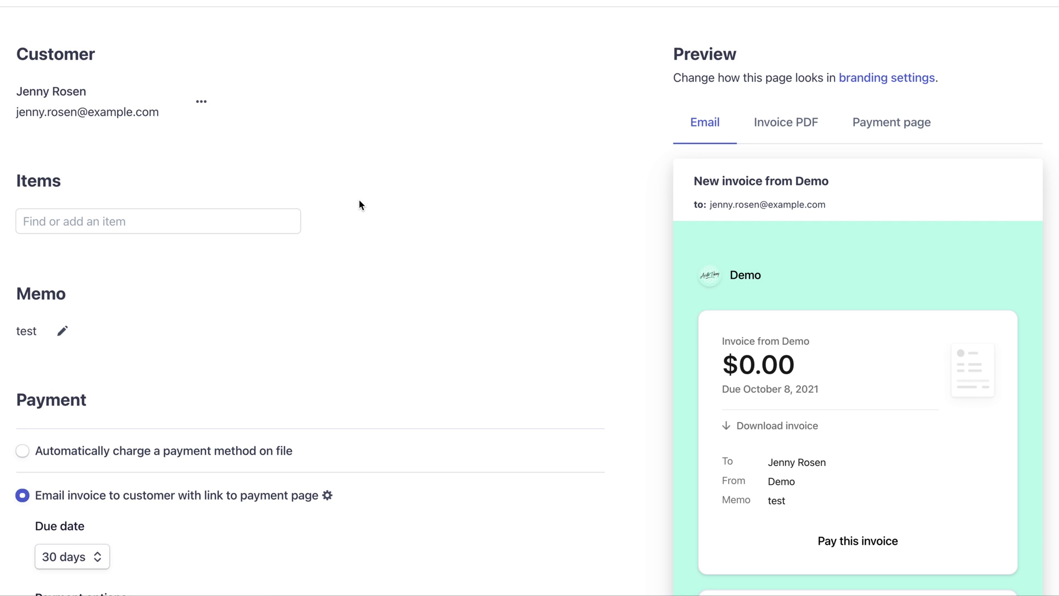
# Add 'Coaching session' as a one-time line item and move to its price
pyautogui.click(96, 222)
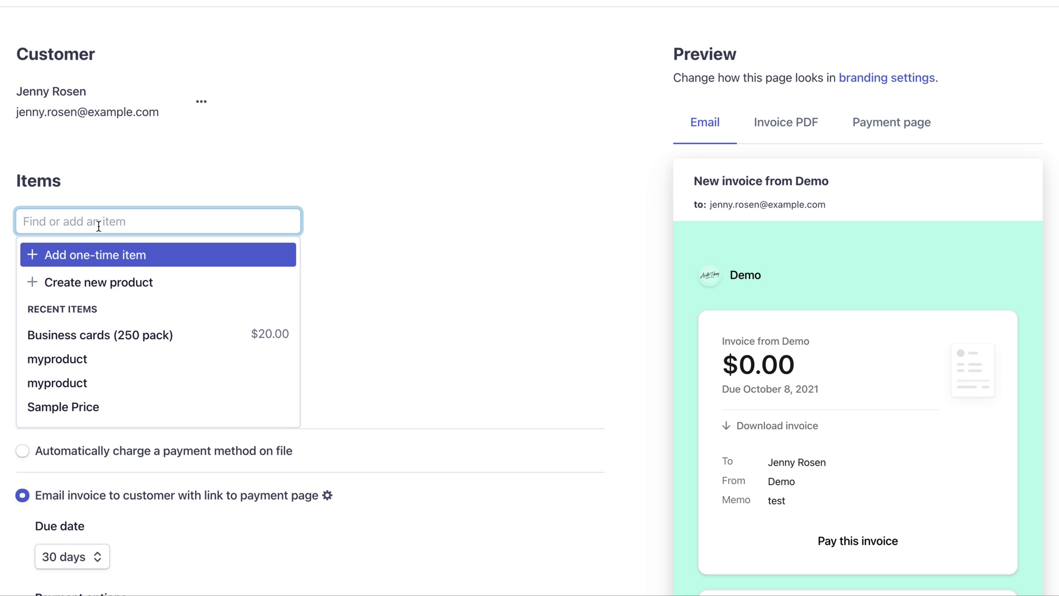
pyautogui.write('Co')
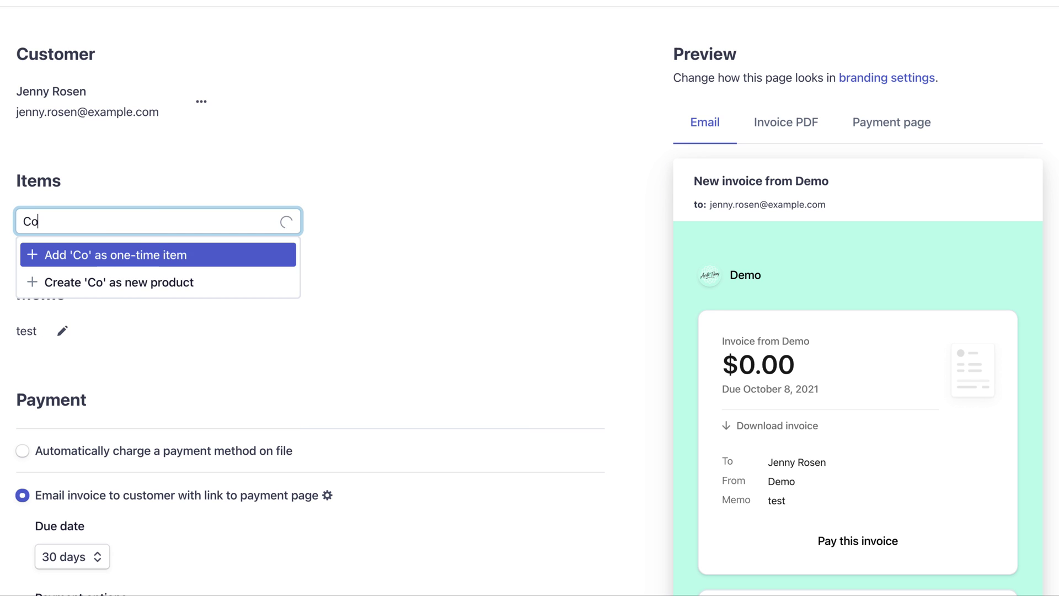
pyautogui.write('aching session')
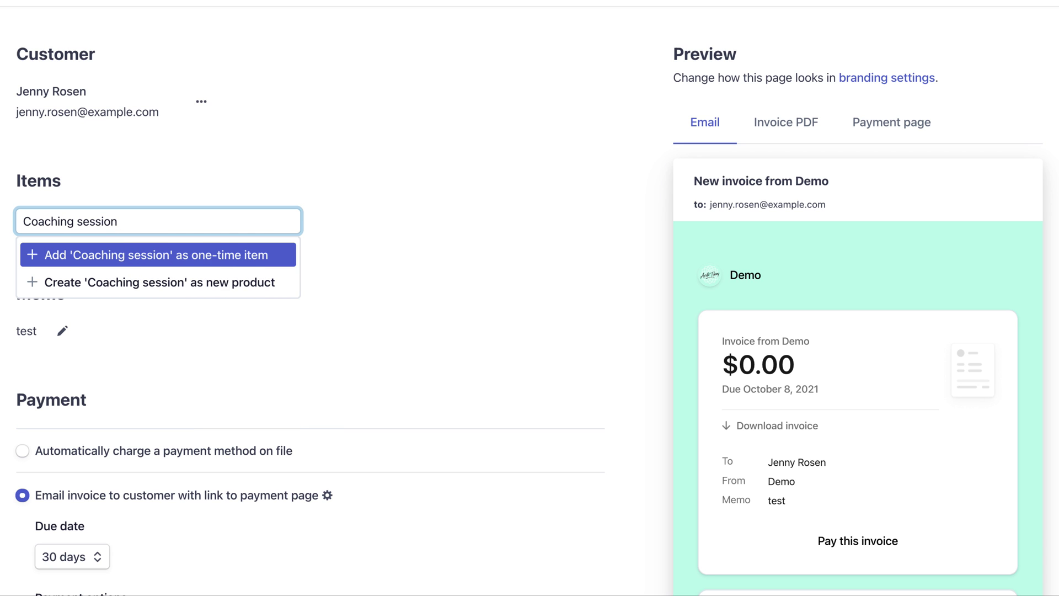
pyautogui.press('Return')
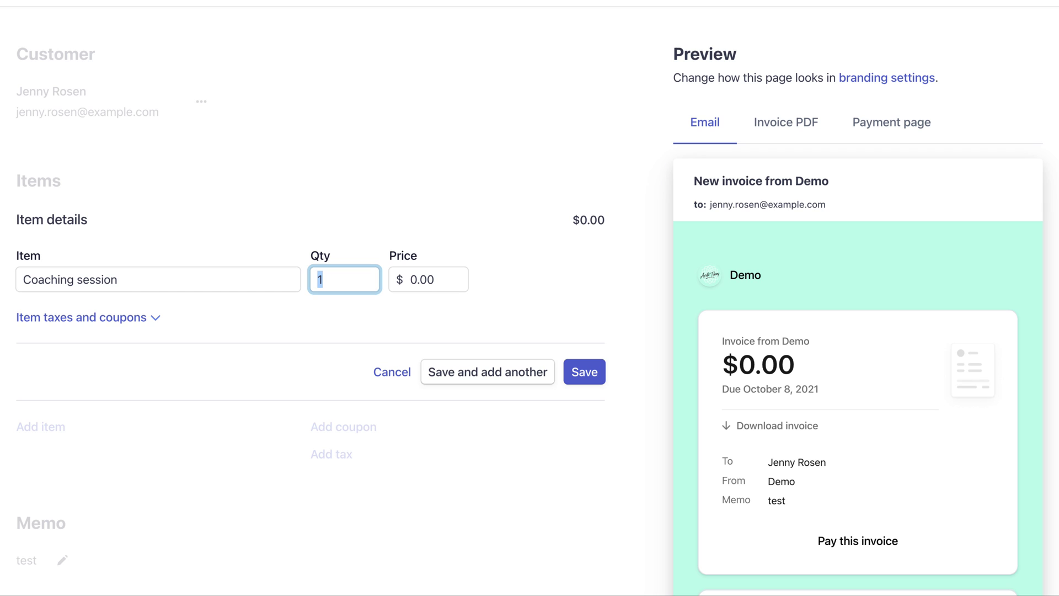
pyautogui.press('Tab')
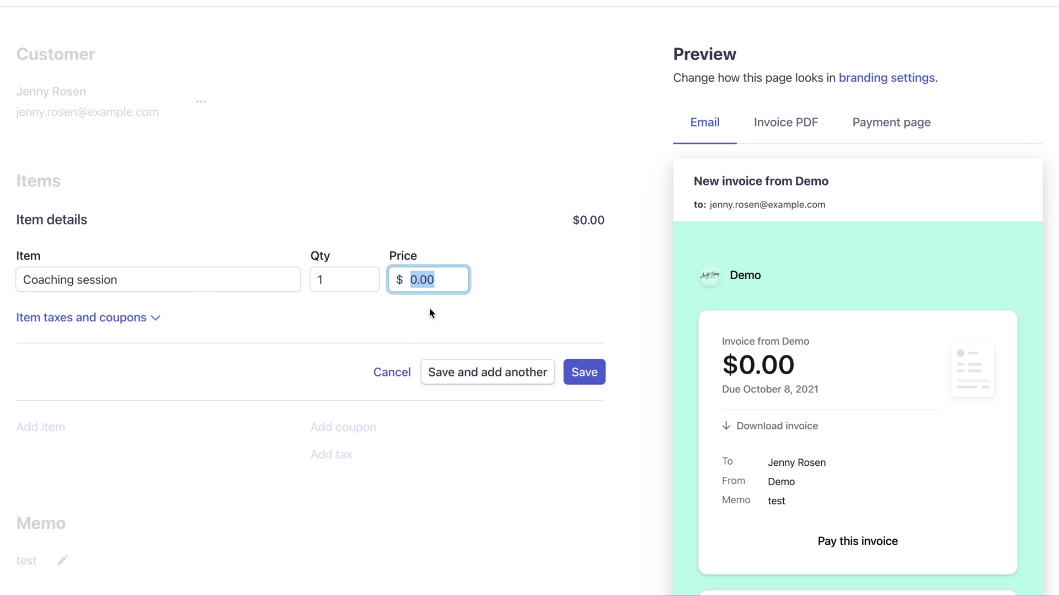
pyautogui.write('135')
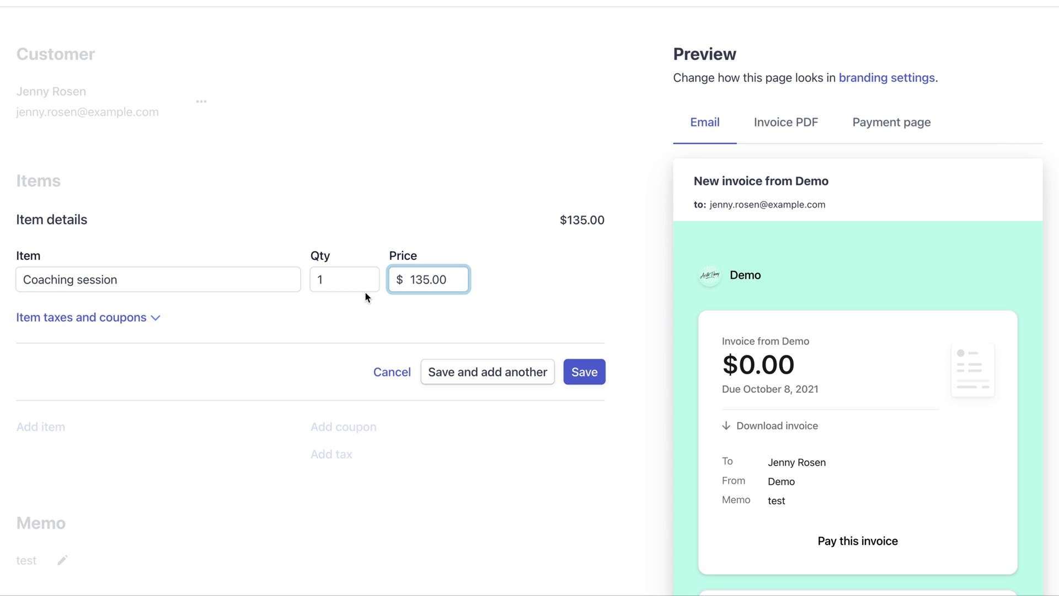
pyautogui.scroll(-2, 366, 296)
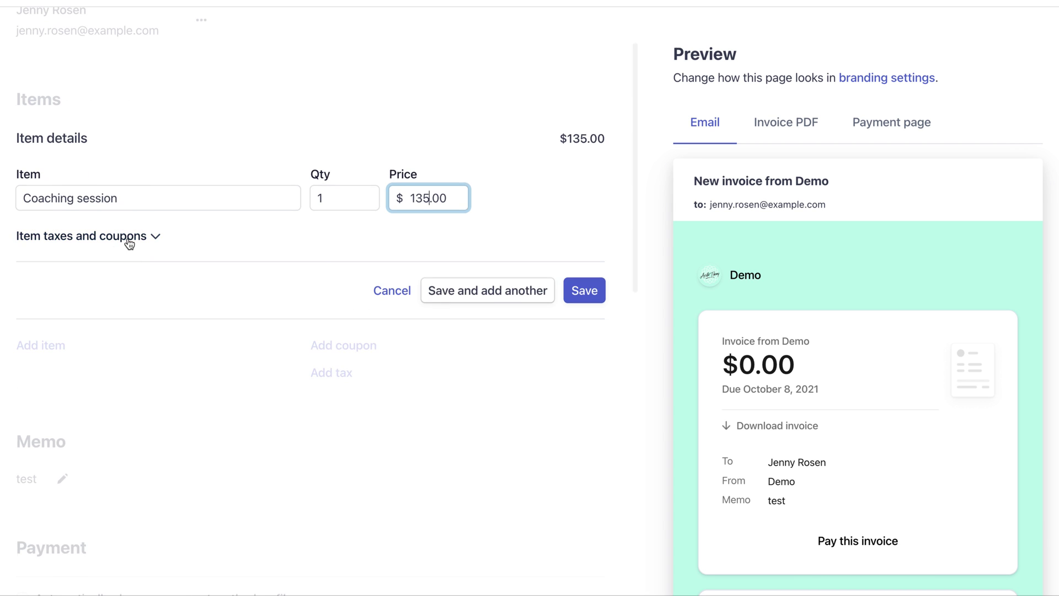
# Review the tax rates and coupons without applying any, and save the $135.00 item
pyautogui.click(129, 242)
pyautogui.click(128, 296)
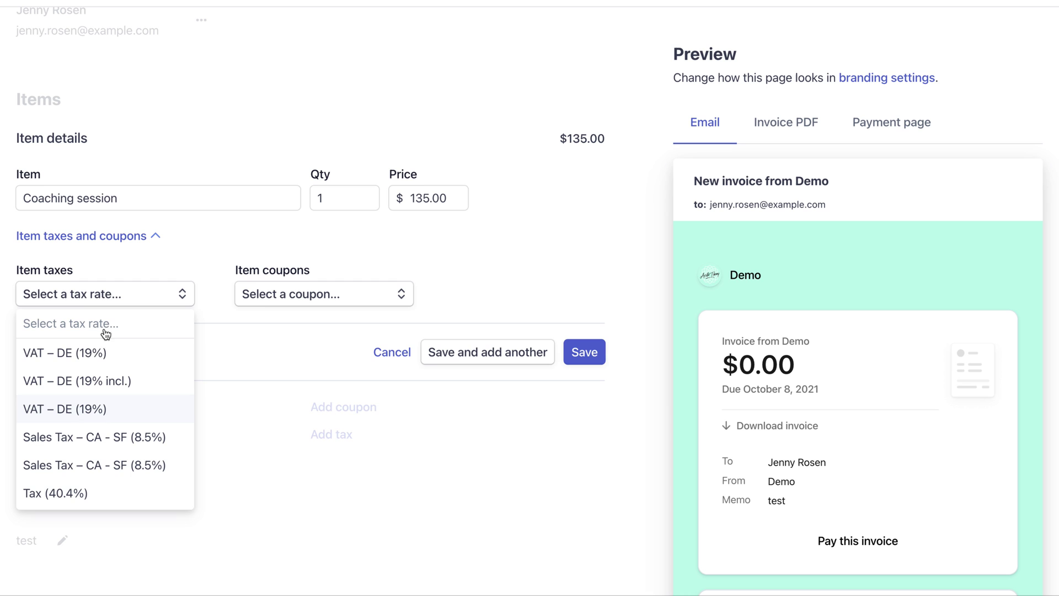
pyautogui.click(273, 295)
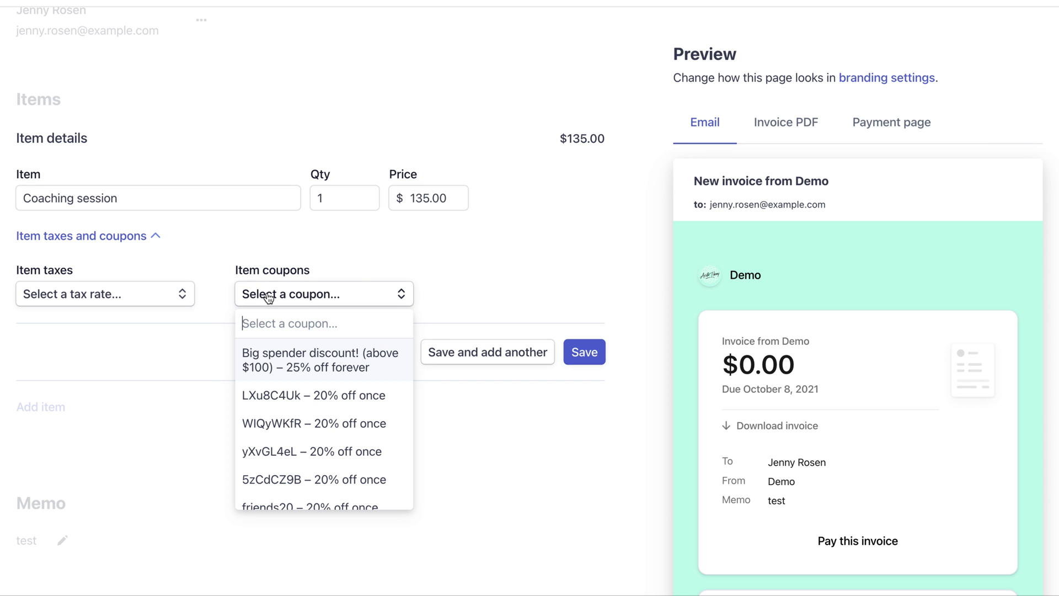
pyautogui.click(512, 279)
pyautogui.click(584, 352)
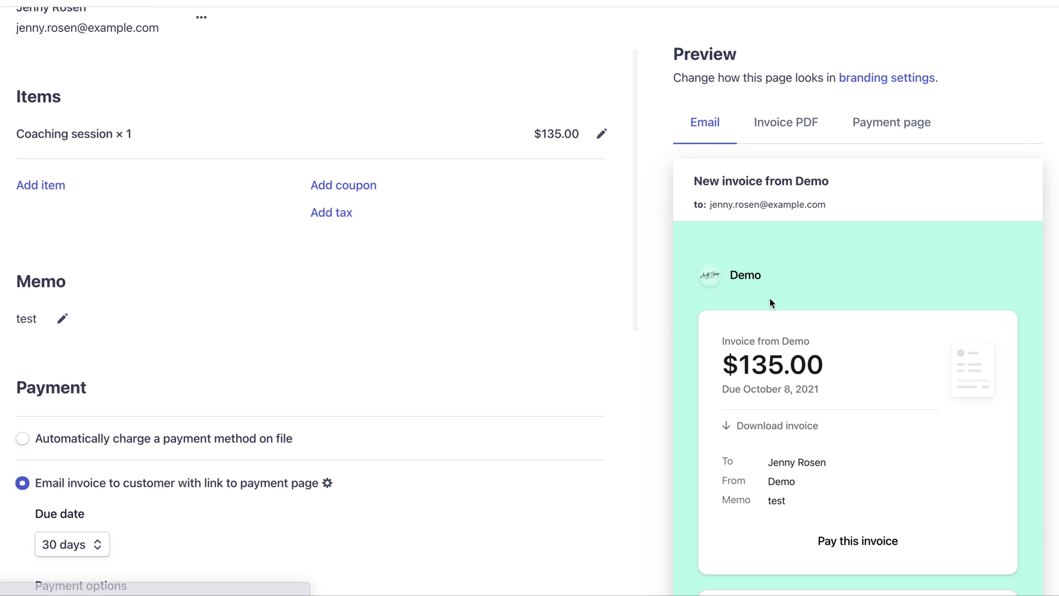
pyautogui.scroll(-3, 813, 453)
pyautogui.scroll(3, 812, 453)
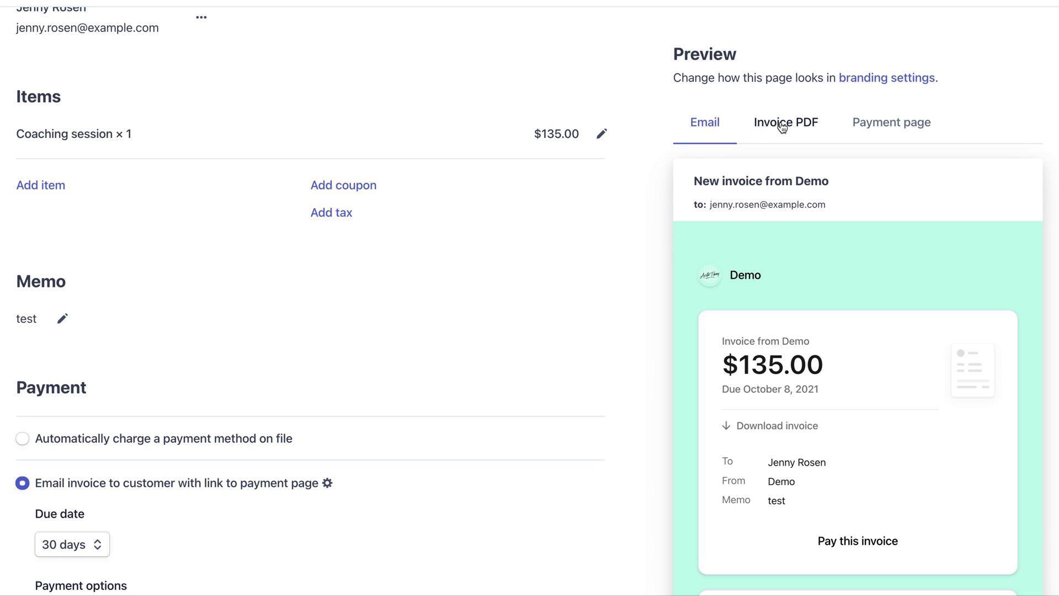
# Check the Invoice PDF and payment page previews, then return to the email preview
pyautogui.click(807, 124)
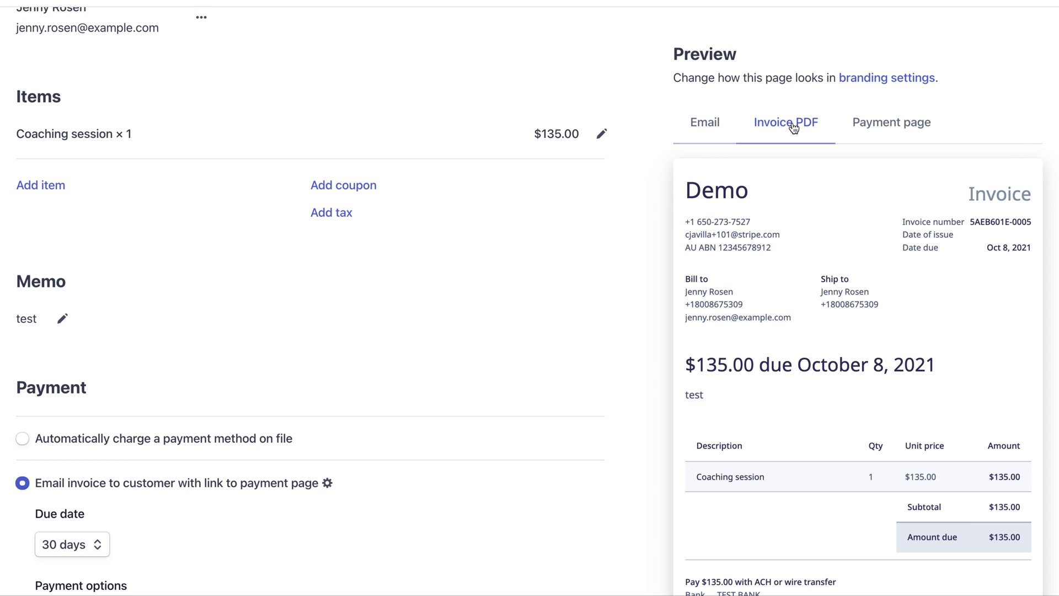
pyautogui.click(892, 122)
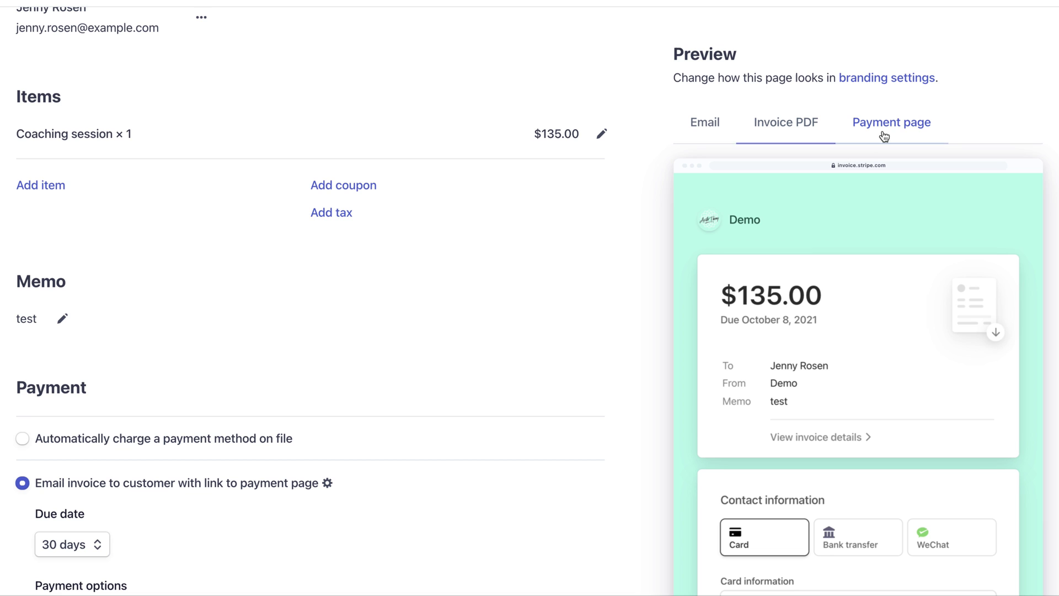
pyautogui.scroll(-3, 783, 385)
pyautogui.scroll(3, 783, 385)
pyautogui.click(700, 128)
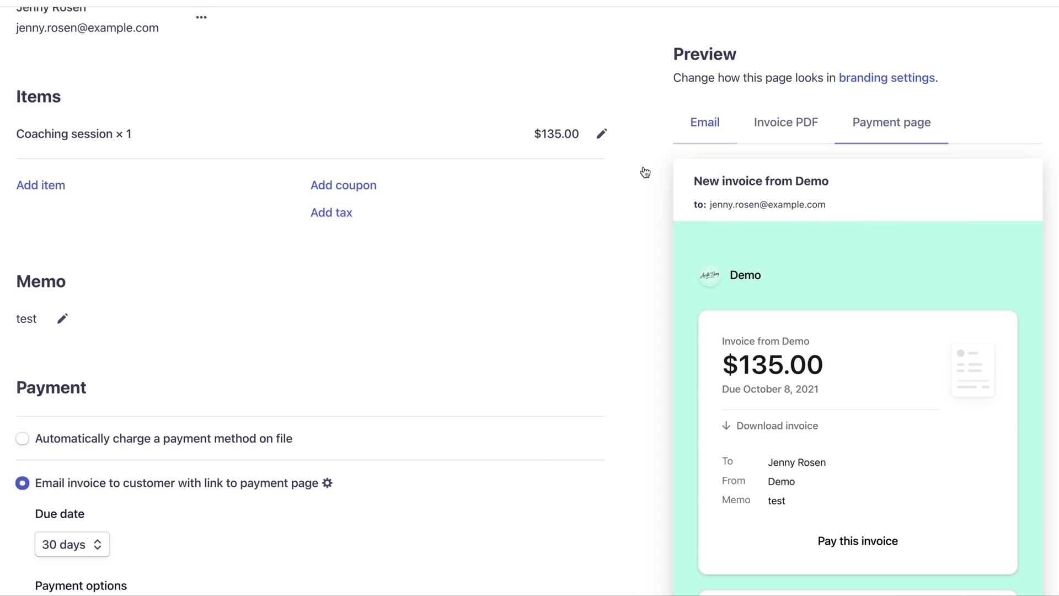
# Clear the old 'test' memo so it can read 'Coaching session for career development.'
pyautogui.click(61, 320)
pyautogui.doubleClick(33, 322)
pyautogui.press('BackSpace')
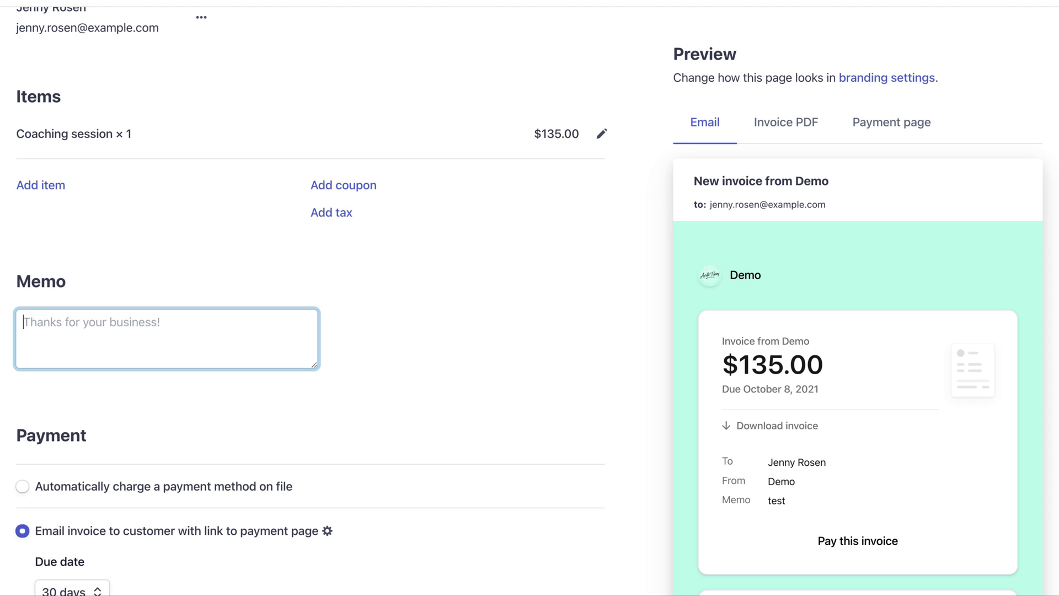
pyautogui.write('Coaching session for ')
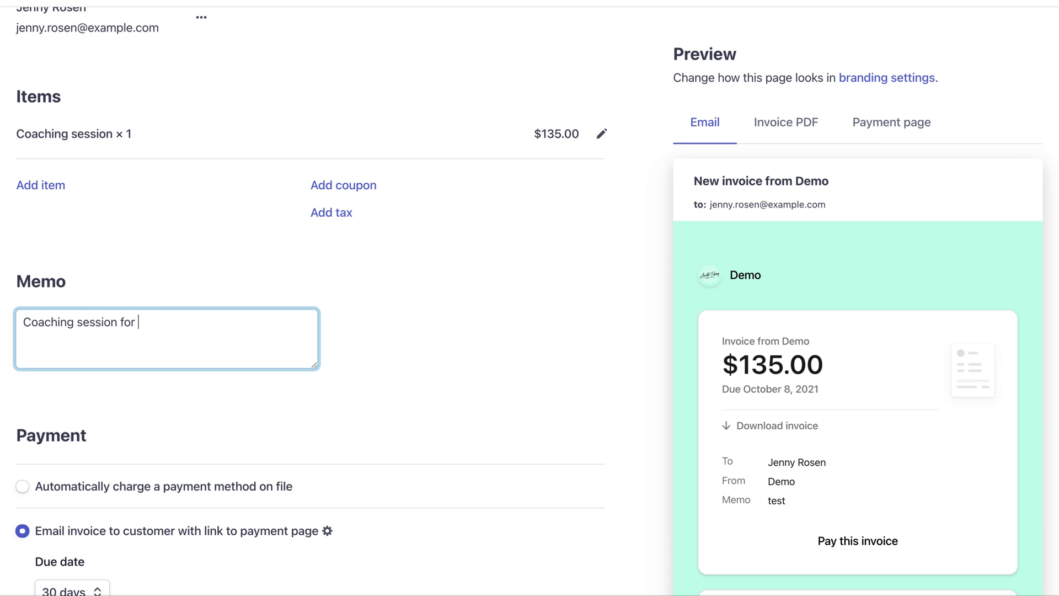
pyautogui.write('career career developme')
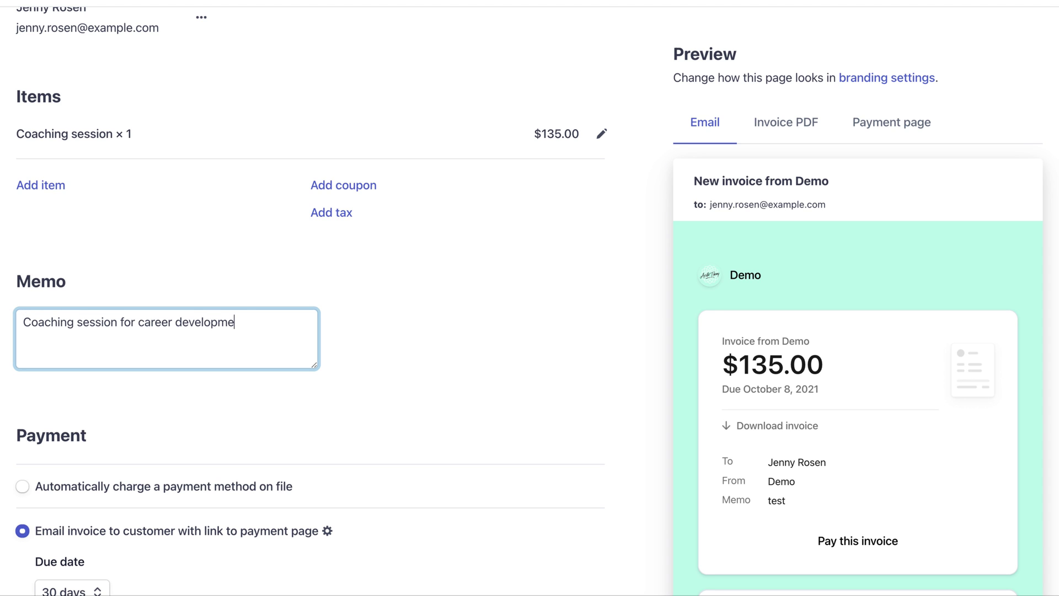
pyautogui.write('nt.')
pyautogui.scroll(-3, 343, 345)
pyautogui.scroll(-2, 398, 375)
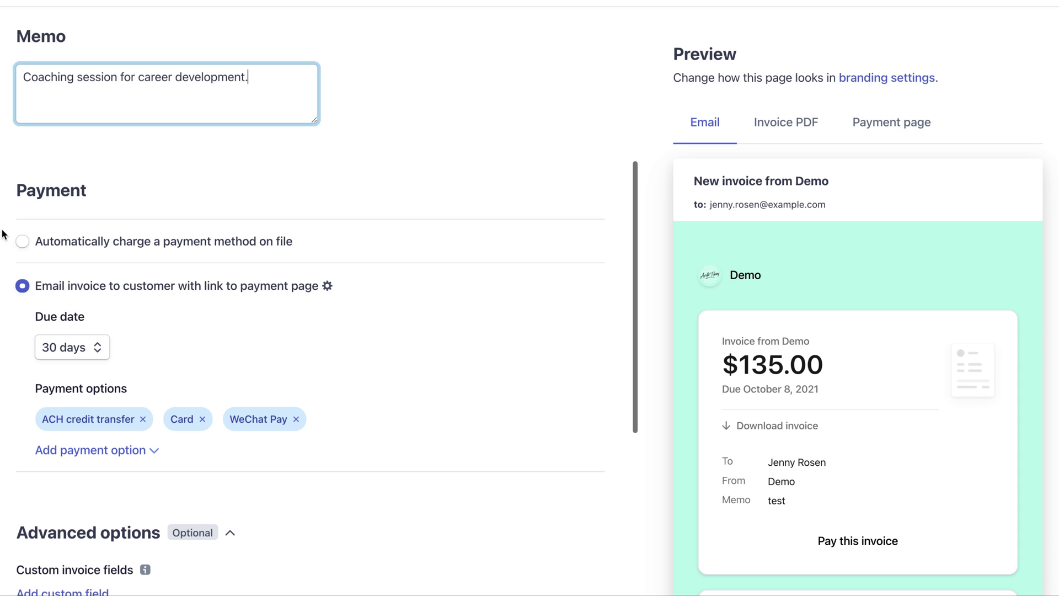
pyautogui.scroll(-3, 330, 313)
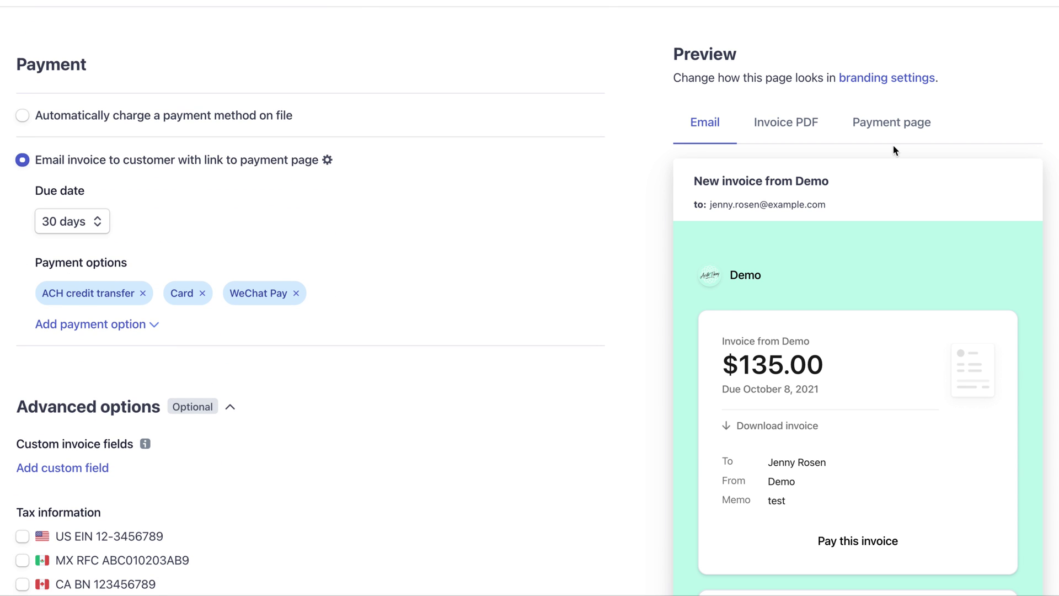
# Preview the payment page and invoice PDF, and add the US EIN 12-3456789 tax ID
pyautogui.click(893, 121)
pyautogui.scroll(-1, 720, 311)
pyautogui.scroll(-3, 720, 310)
pyautogui.scroll(-1, 721, 310)
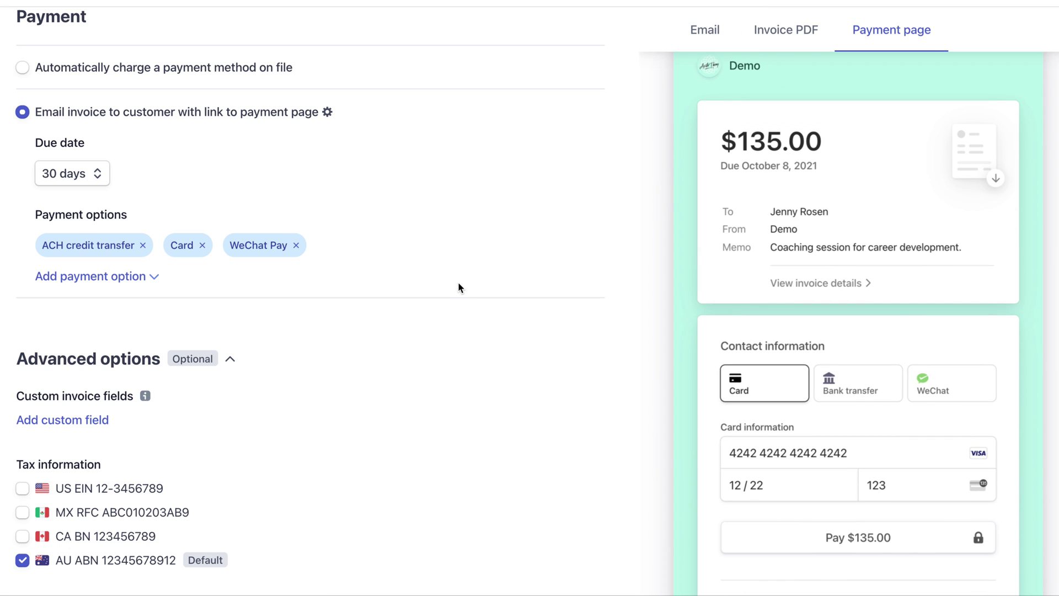
pyautogui.scroll(-3, 457, 282)
pyautogui.scroll(-1, 463, 282)
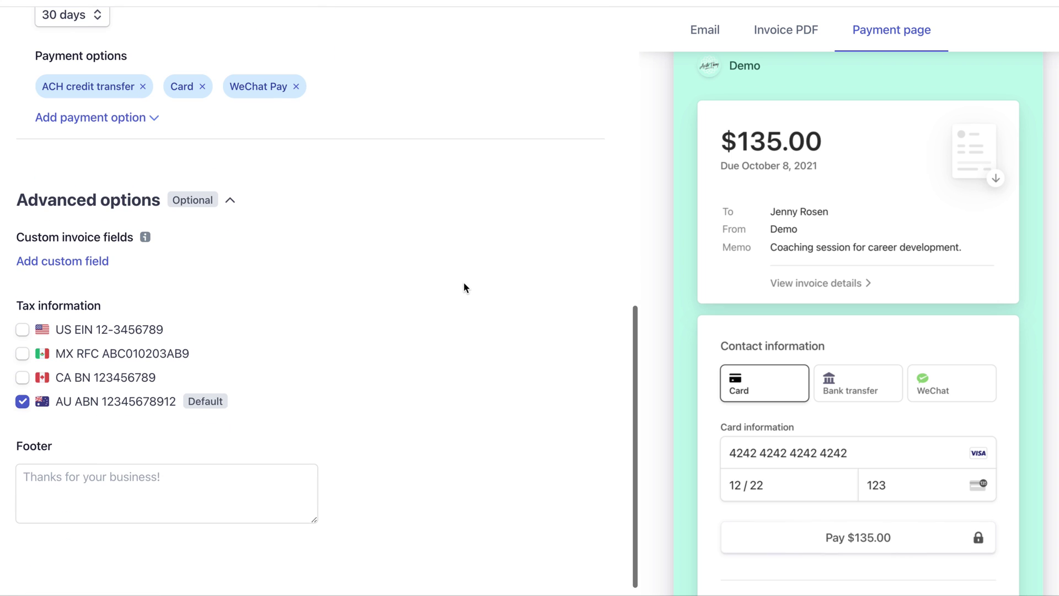
pyautogui.click(785, 30)
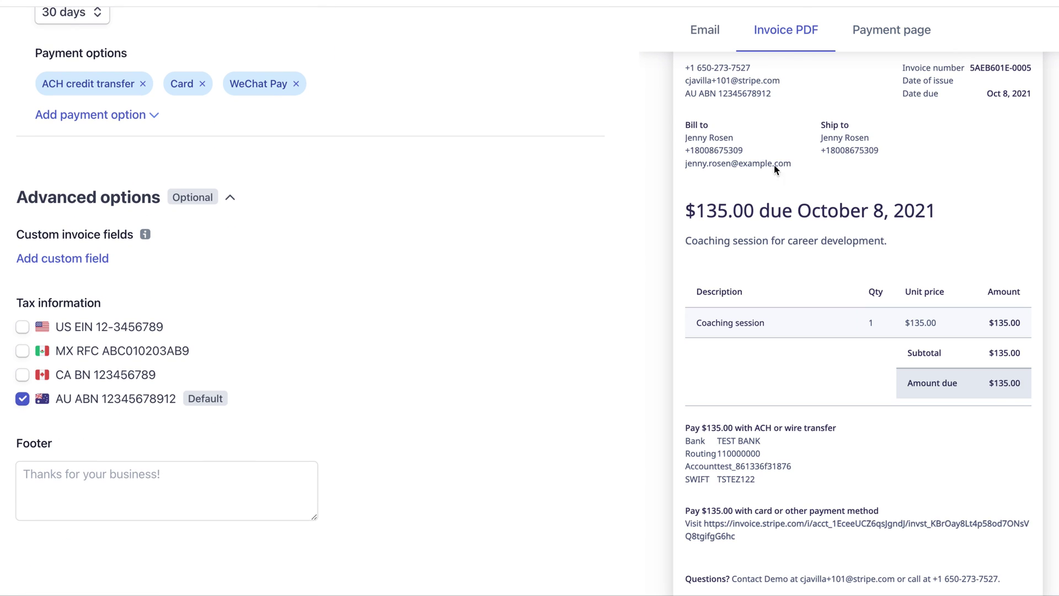
pyautogui.scroll(1, 773, 165)
pyautogui.scroll(1, 757, 146)
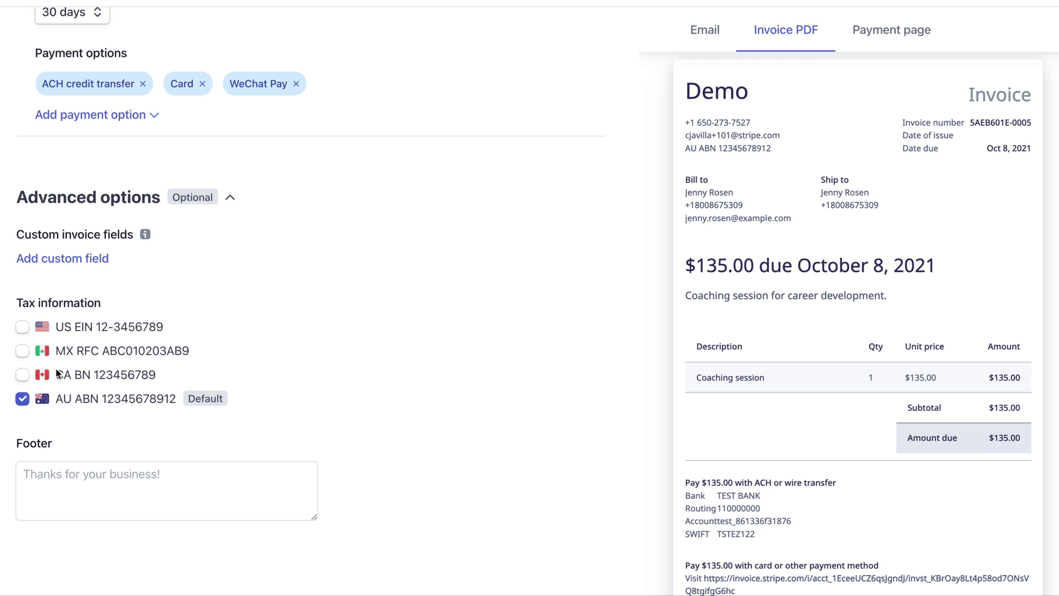
pyautogui.click(22, 326)
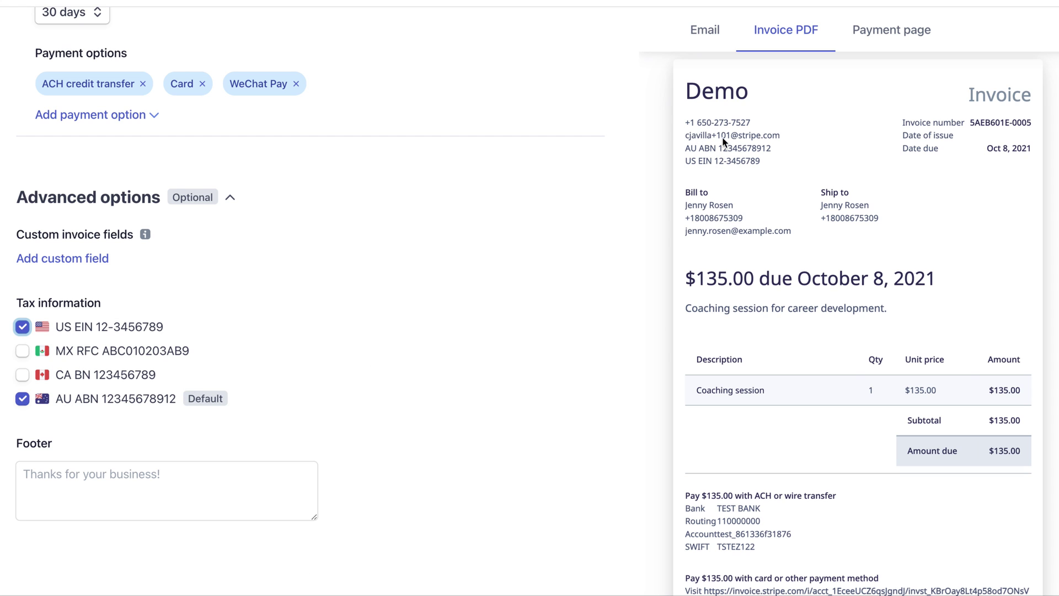
# Add the footer 'Thanks again, Jenny!' and send the invoice with one extra recipient
pyautogui.click(164, 480)
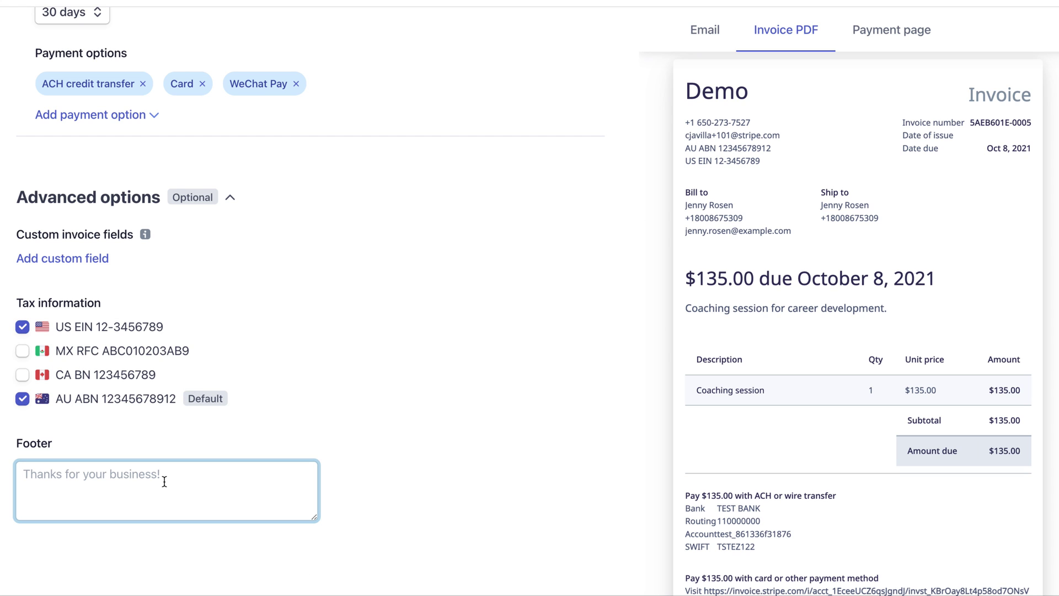
pyautogui.write('Thanks again, Jenny!')
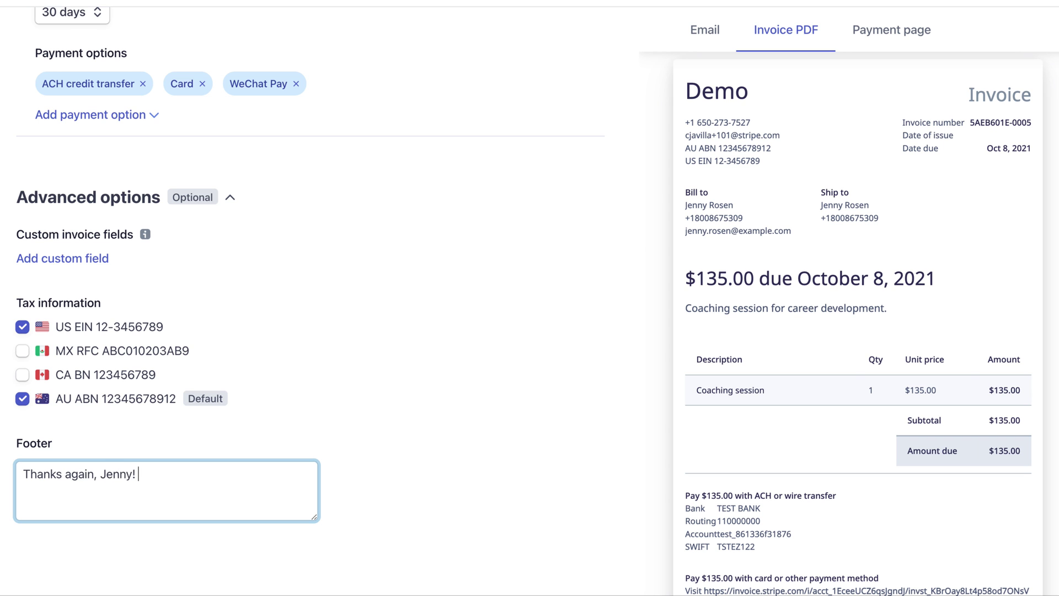
pyautogui.press('Return')
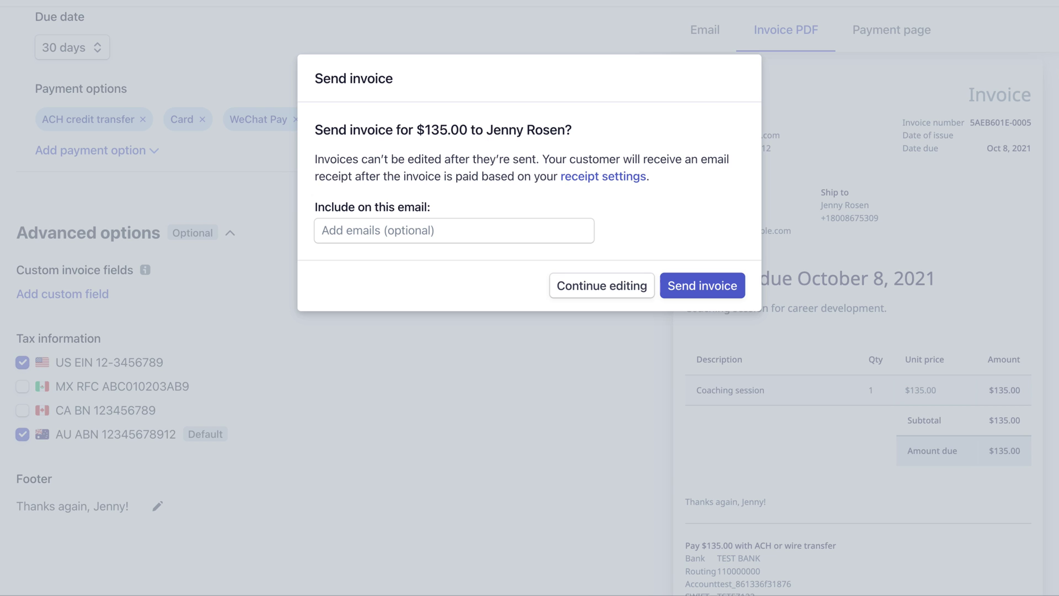
pyautogui.click(402, 232)
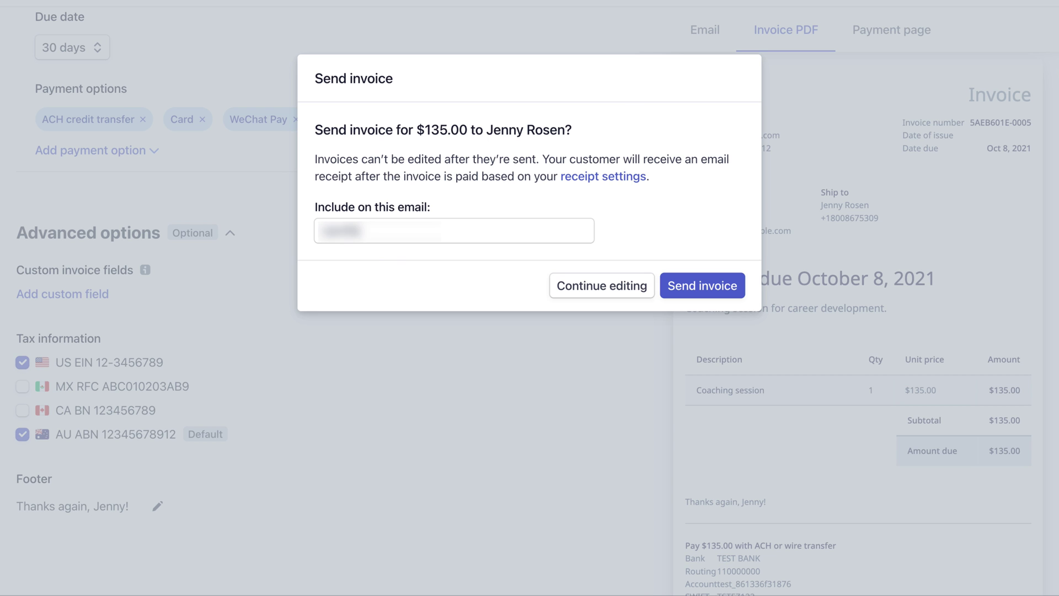
pyautogui.write('jenny@example.com')
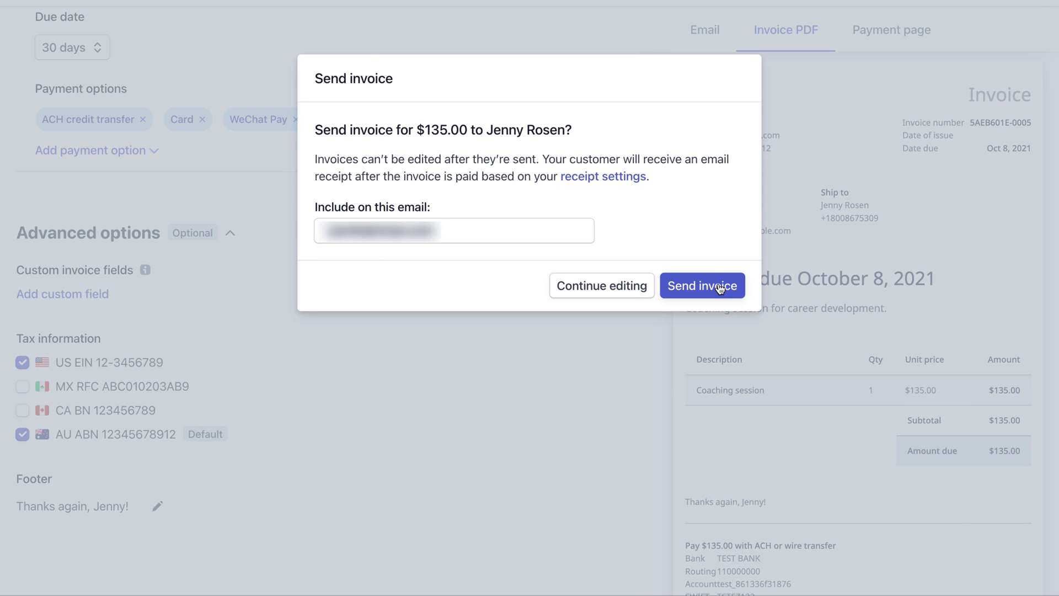
pyautogui.click(720, 288)
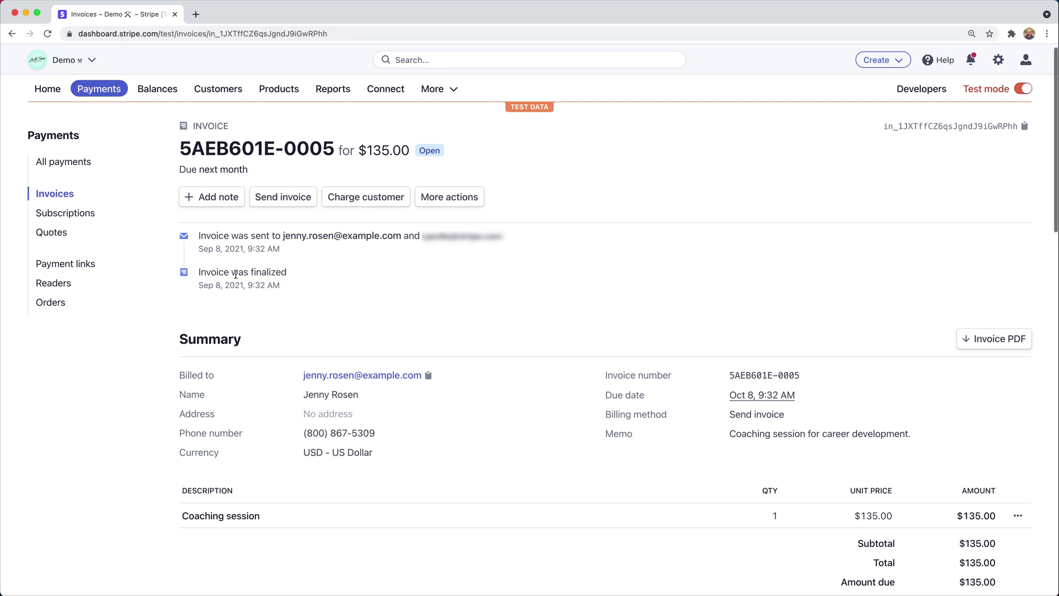
pyautogui.scroll(1, 234, 275)
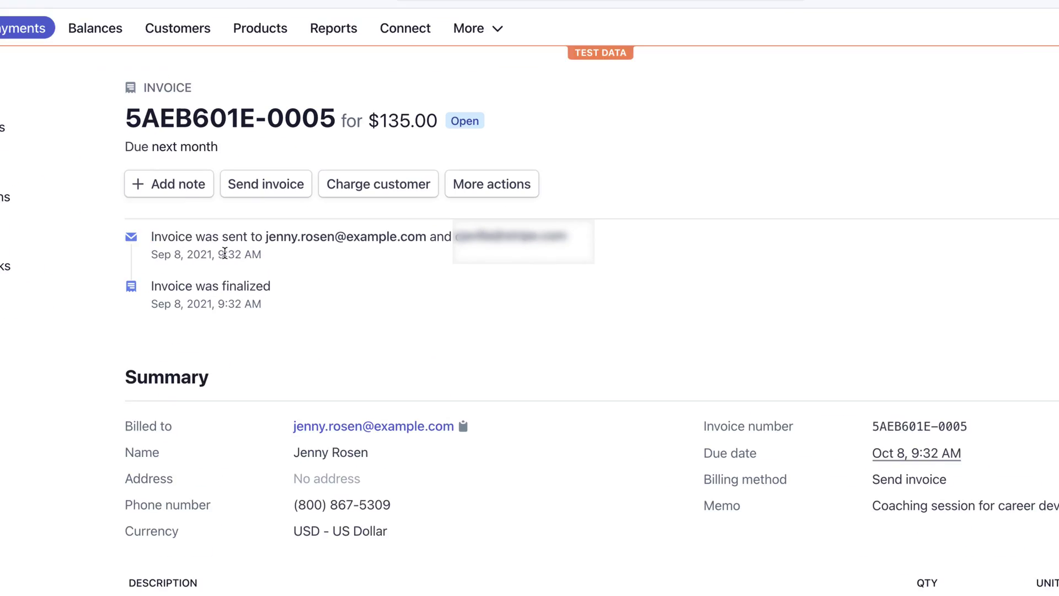
pyautogui.moveTo(198, 241); pyautogui.dragTo(269, 242)
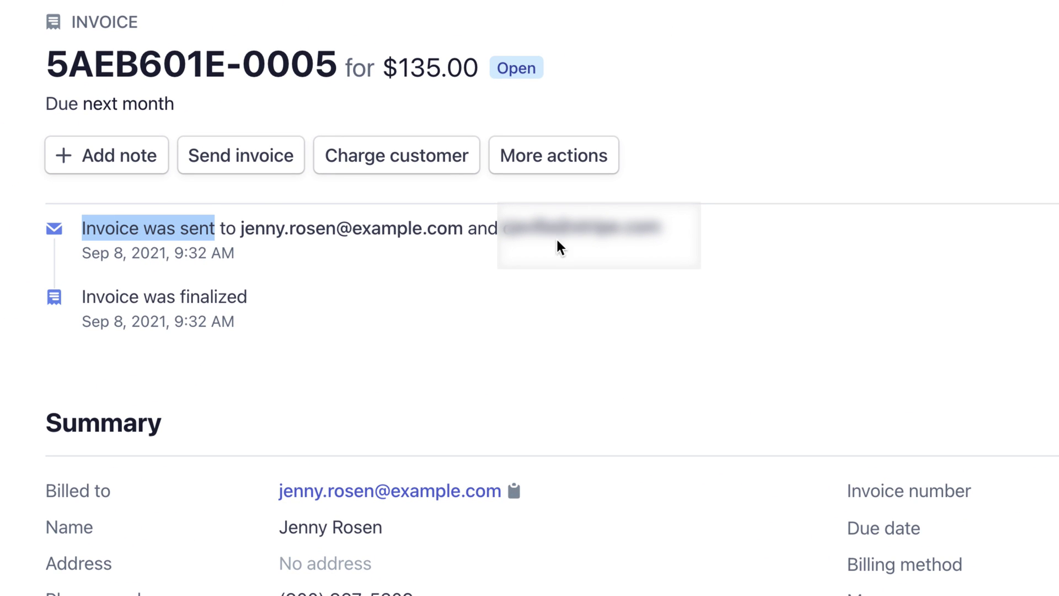
pyautogui.click(652, 291)
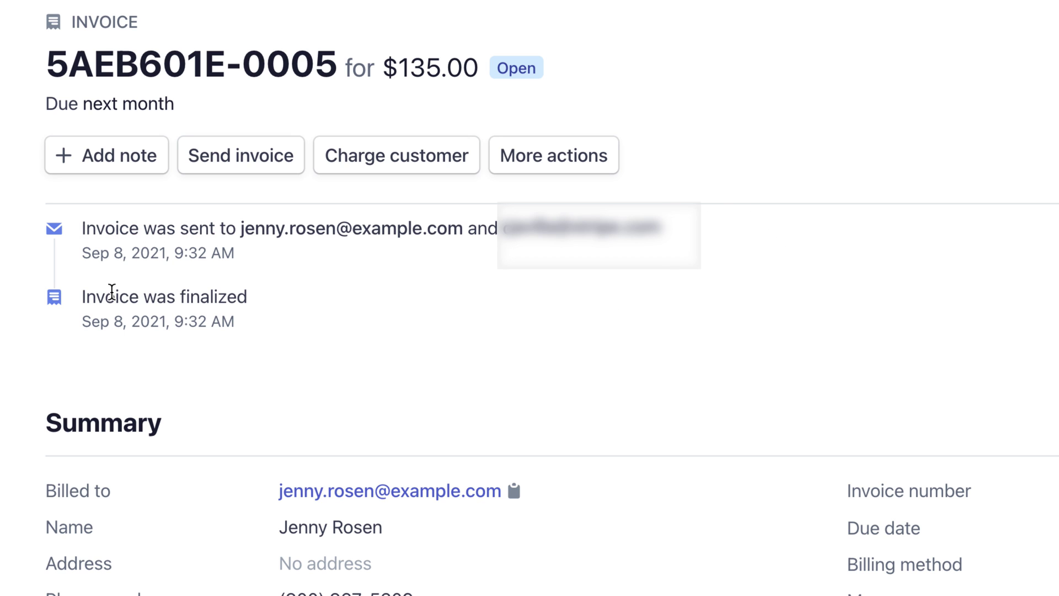
pyautogui.moveTo(83, 296); pyautogui.dragTo(247, 296)
pyautogui.click(276, 329)
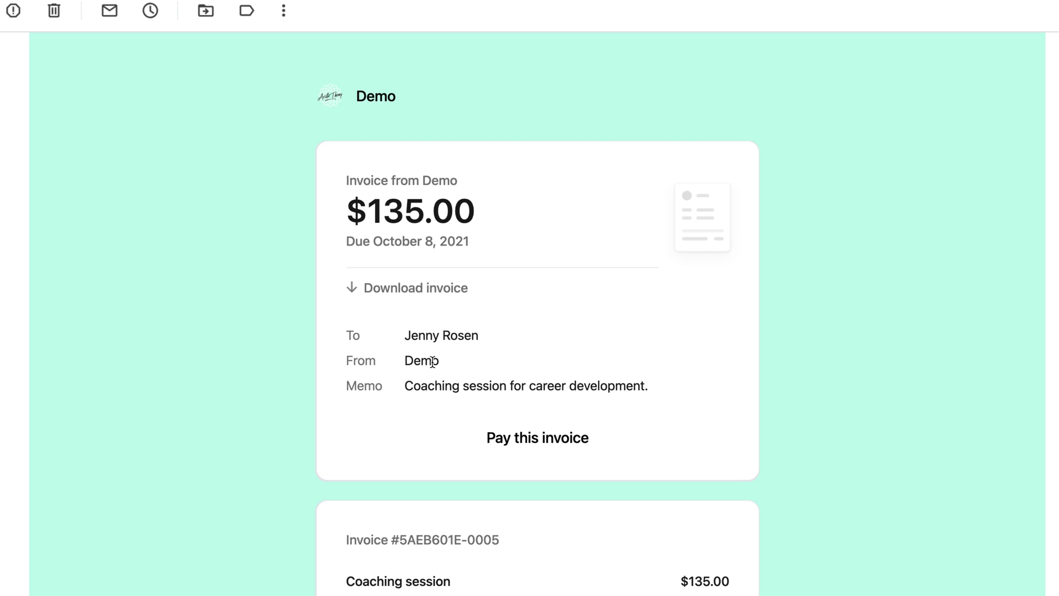
pyautogui.scroll(-6, 220, 246)
pyautogui.scroll(-4, 221, 247)
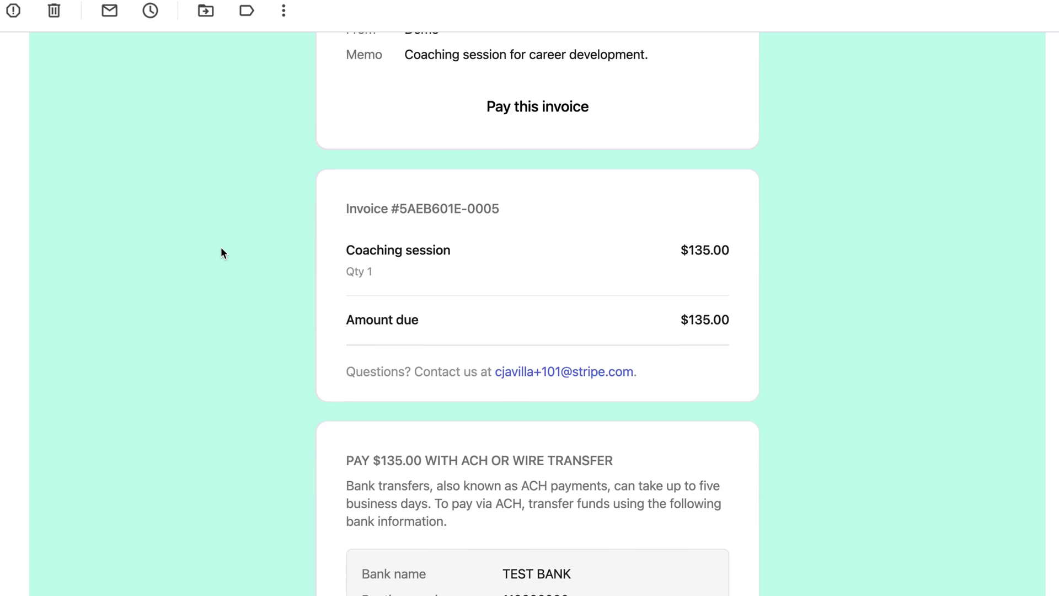
pyautogui.scroll(2, 220, 247)
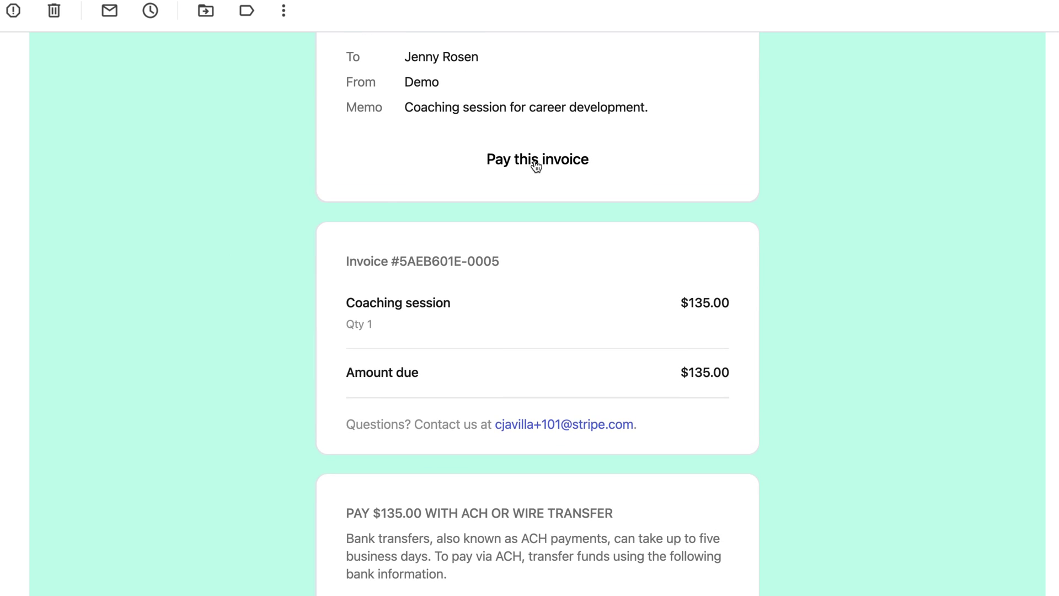
pyautogui.scroll(-5, 269, 294)
pyautogui.scroll(3, 269, 294)
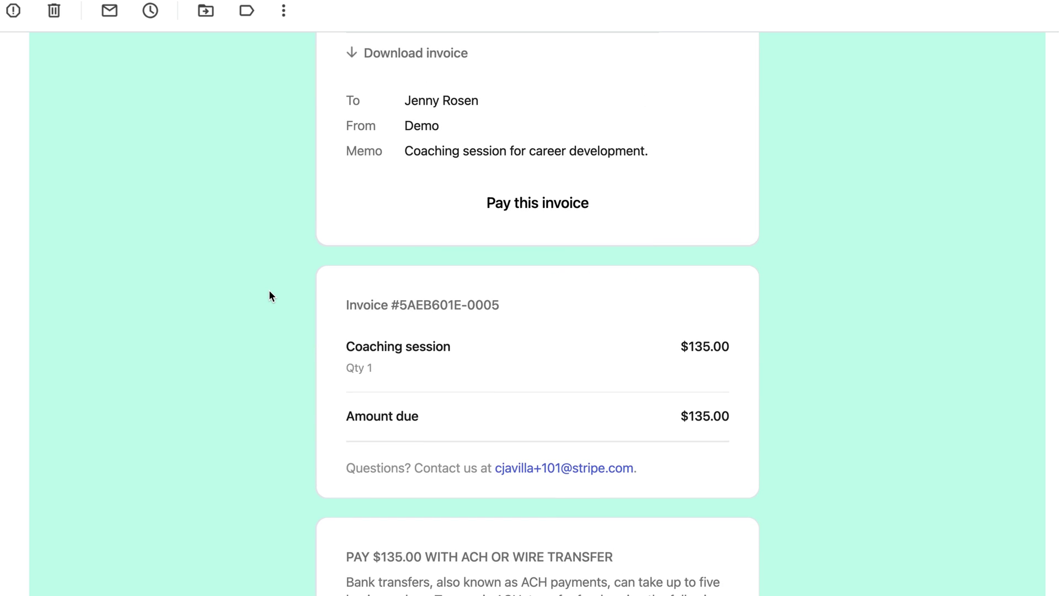
# Follow 'Pay this invoice' in the $135.00 Demo invoice email
pyautogui.click(538, 203)
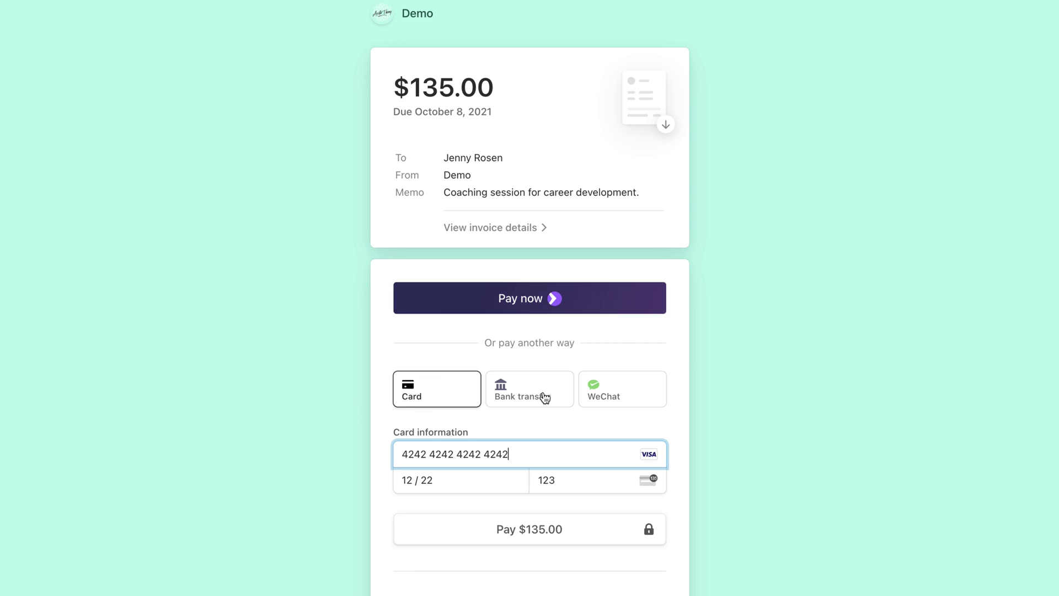
pyautogui.scroll(-1, 364, 381)
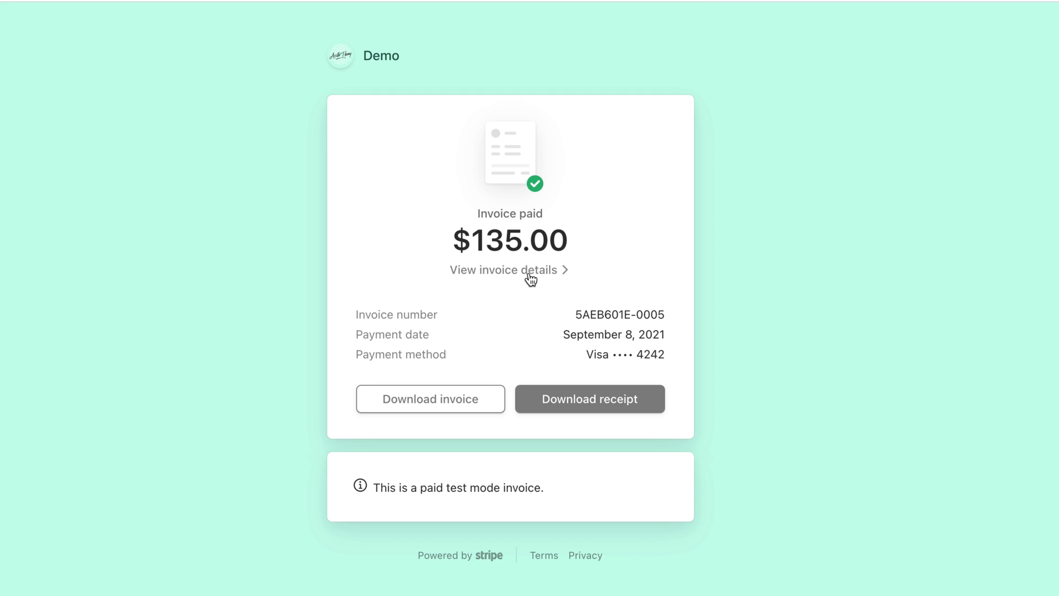
# Show the details of the $135.00 invoice paid with Visa ending 4242
pyautogui.click(509, 271)
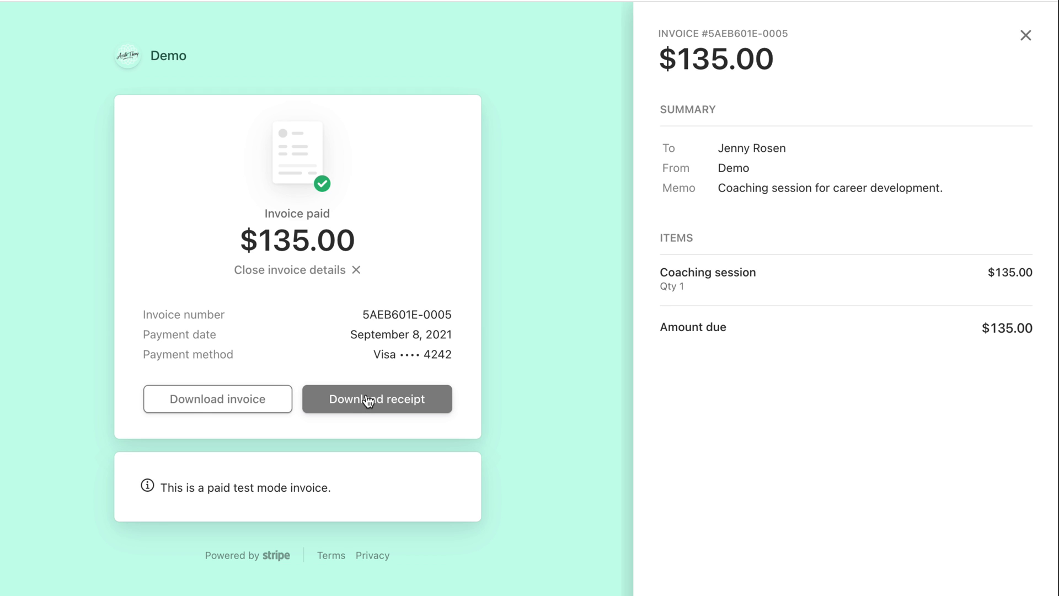
# Open the PDF of invoice 5AEB601E-0005, then highlight and deselect its US EIN line
pyautogui.click(203, 408)
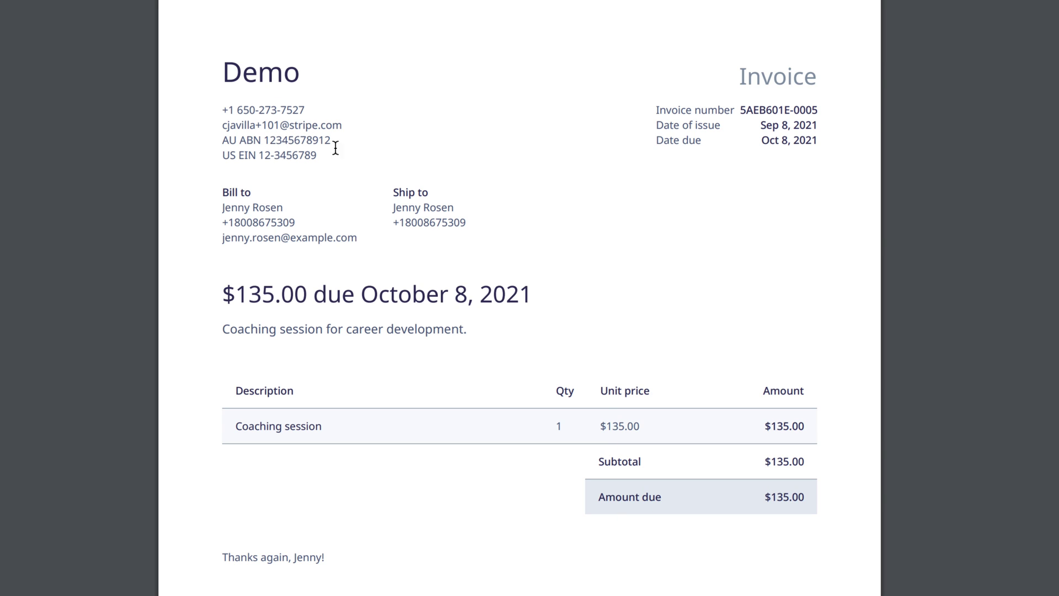
pyautogui.moveTo(317, 156); pyautogui.dragTo(227, 156)
pyautogui.click(192, 244)
pyautogui.scroll(-3, 192, 244)
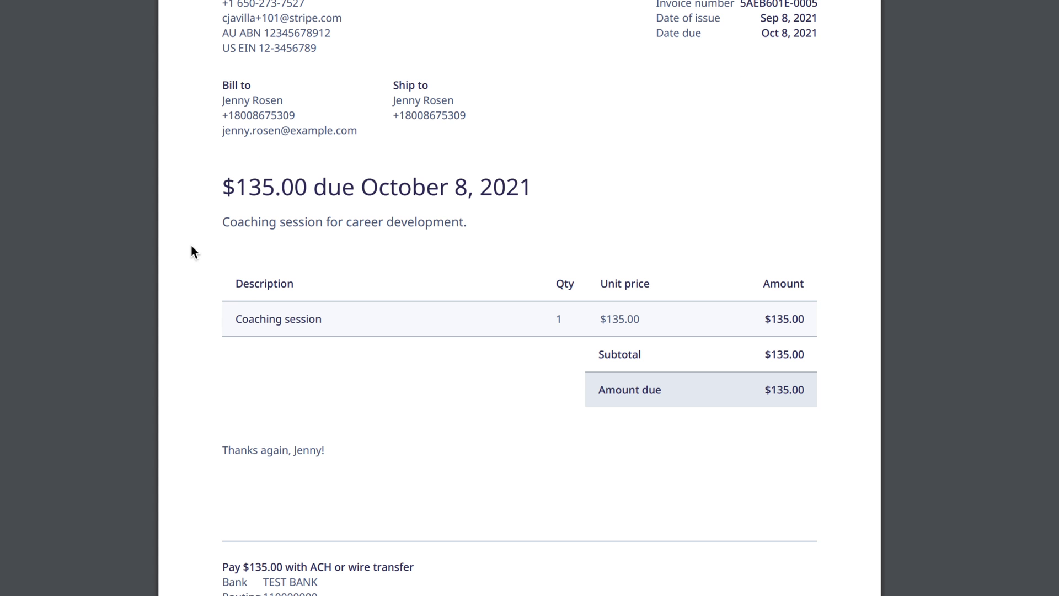
pyautogui.scroll(3, 195, 387)
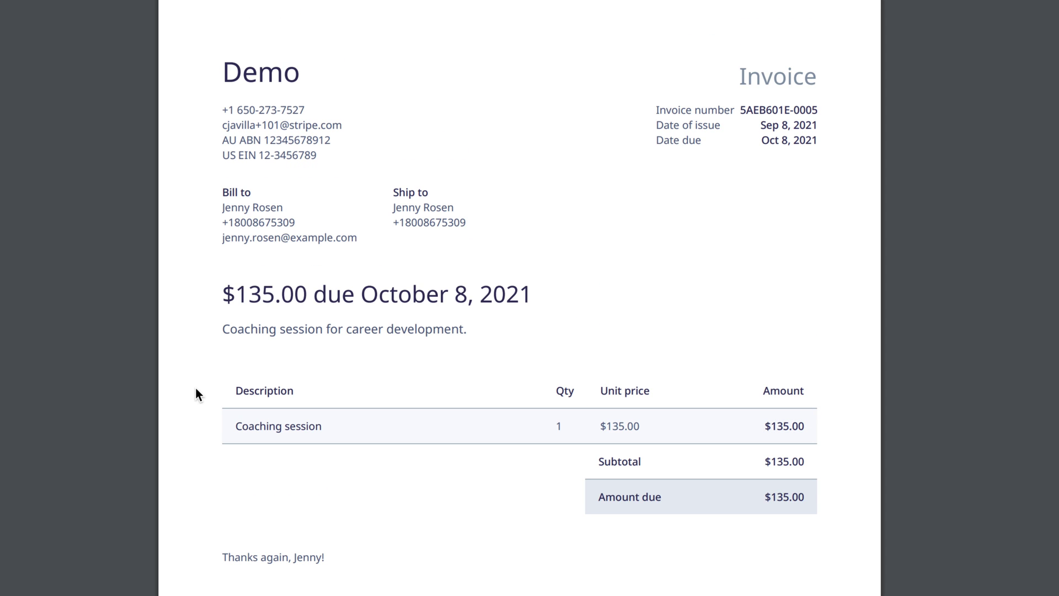